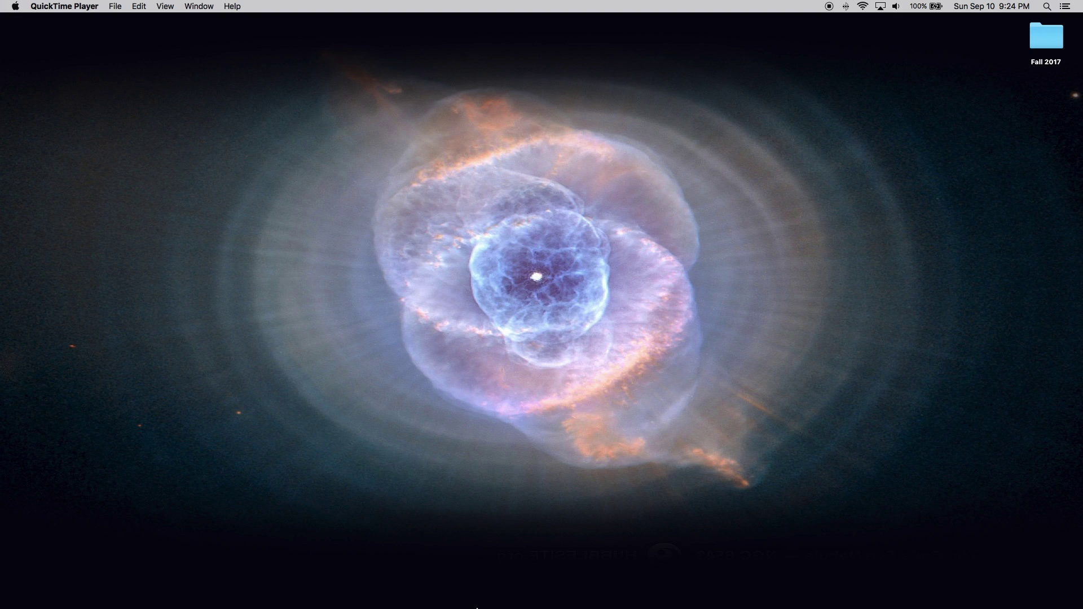
Launch Safari, open the DMaiA favorite, and go to its Interactive Demonstration Applets page
mouse_move(477, 608)
click(592, 575)
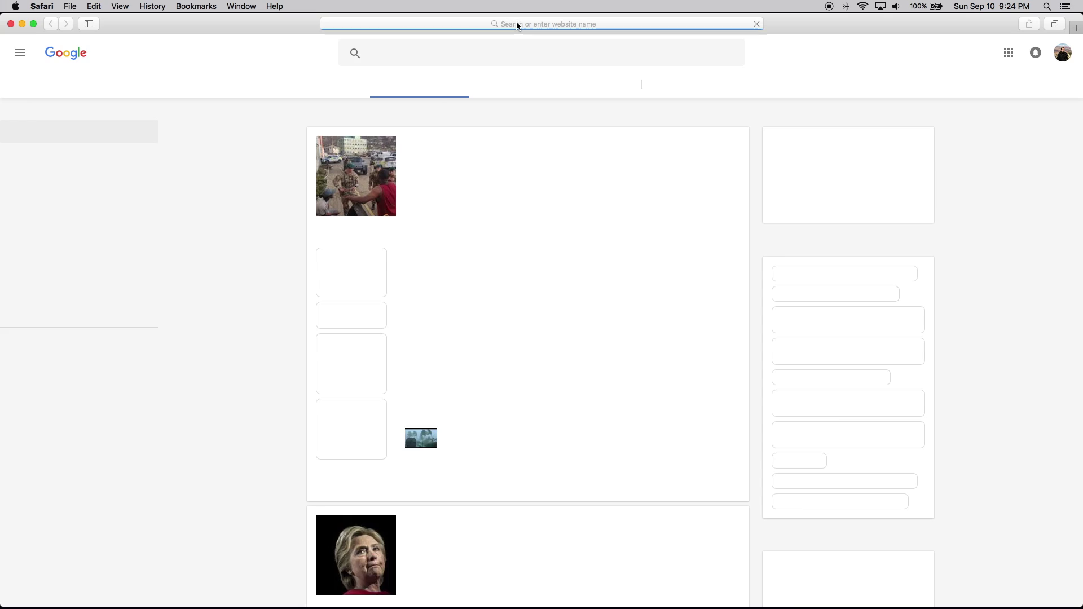
click(517, 25)
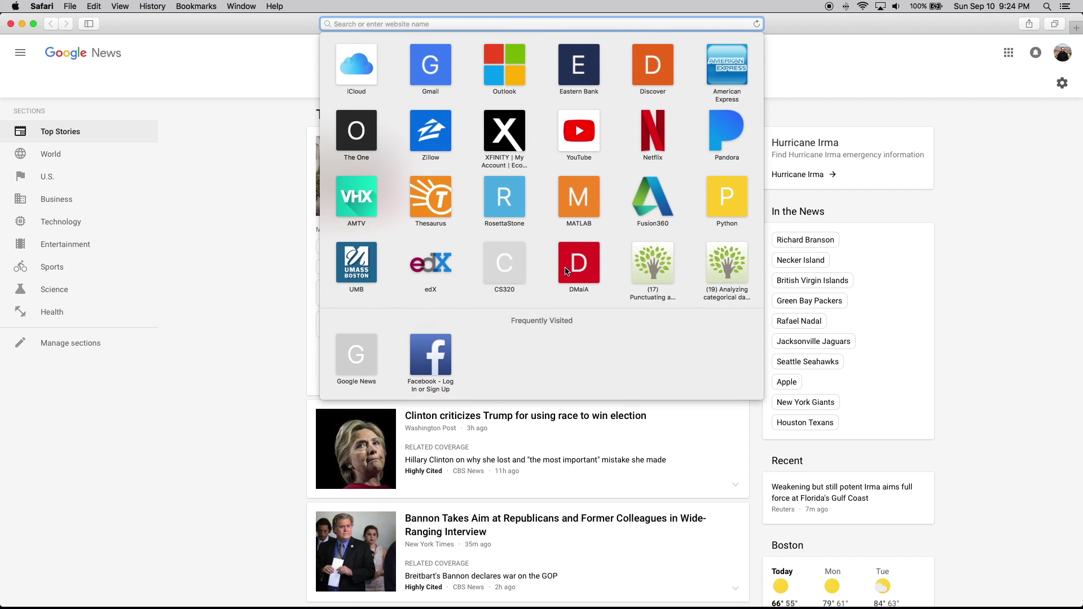
click(566, 270)
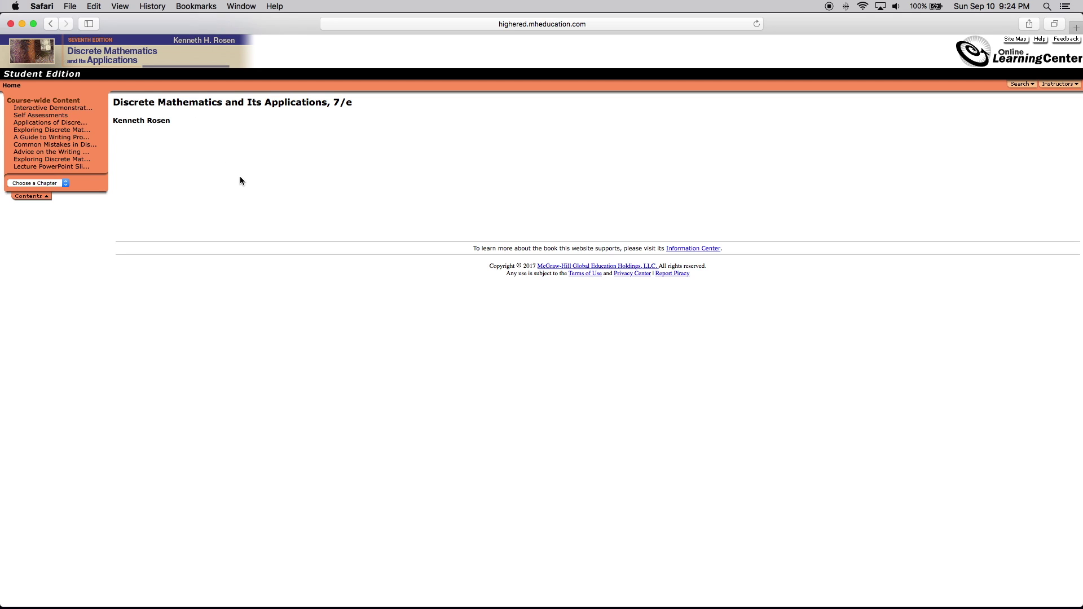
click(82, 109)
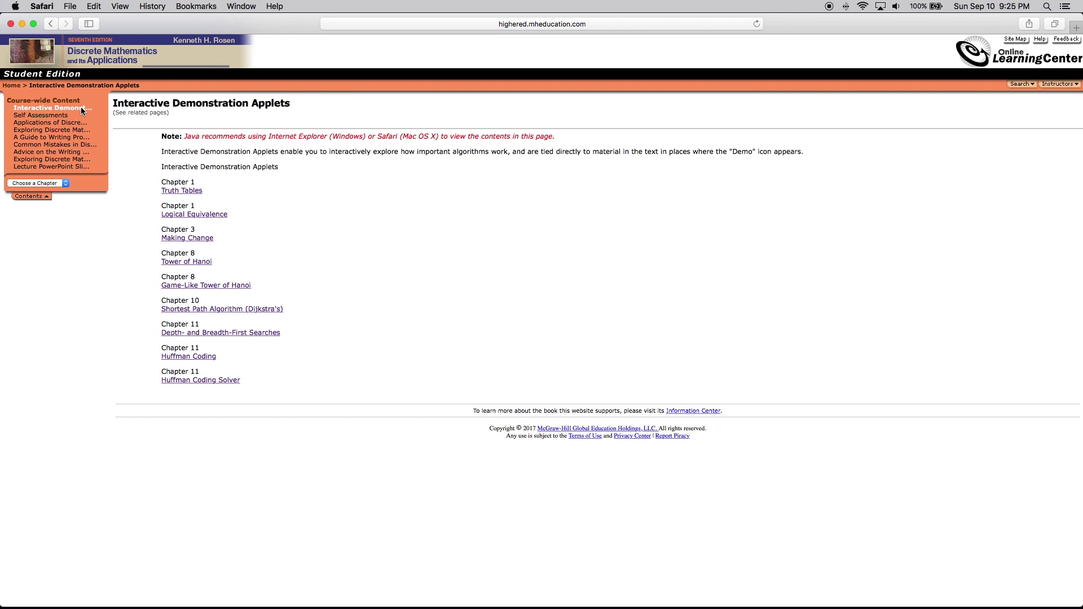
Launch the Truth Tables applet and drag the resulting Java blocked warning to the left
click(180, 192)
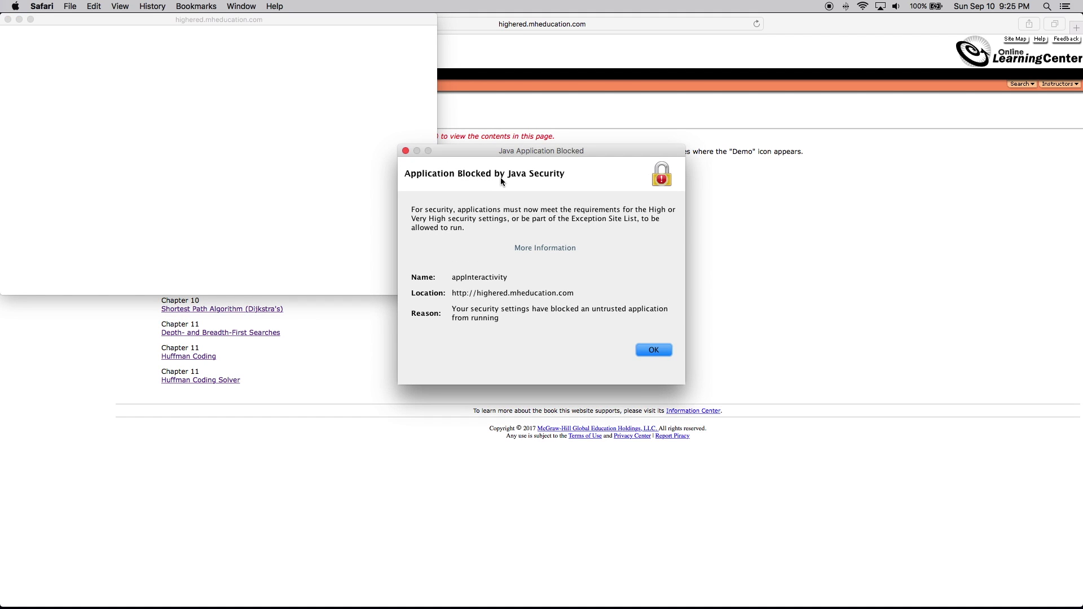
click(460, 293)
click(462, 293)
drag(513, 148, 250, 148)
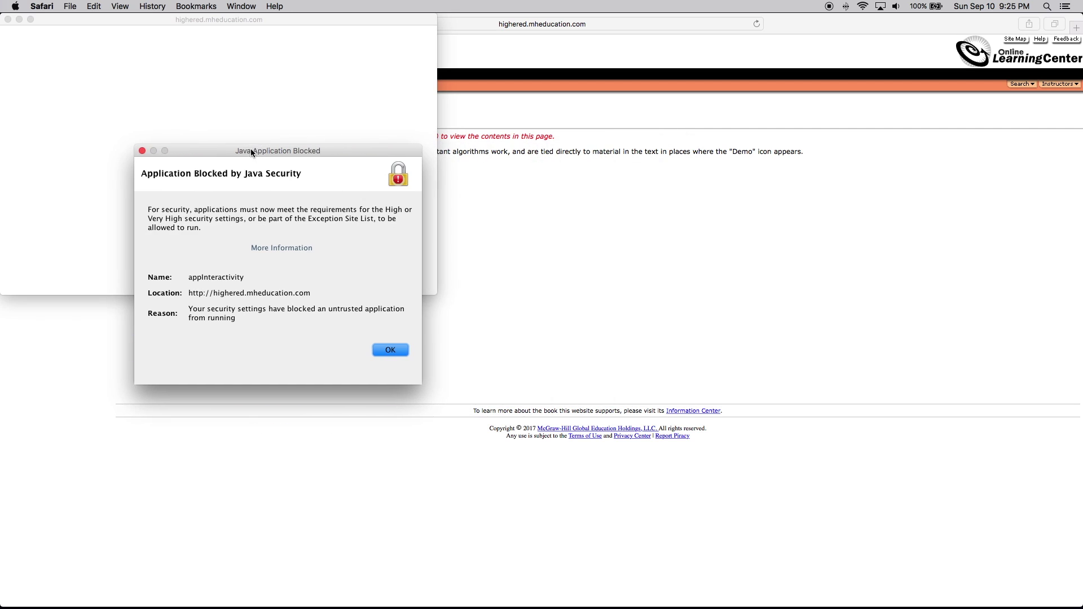
click(15, 6)
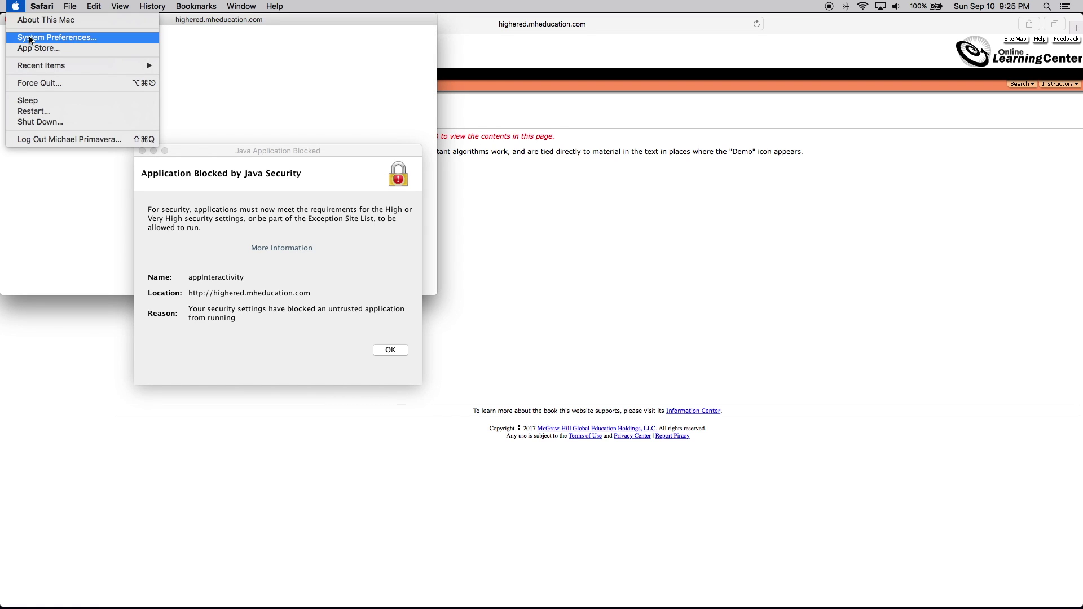
Open Java from System Preferences, move its control panel right, and show the Security tab
click(30, 38)
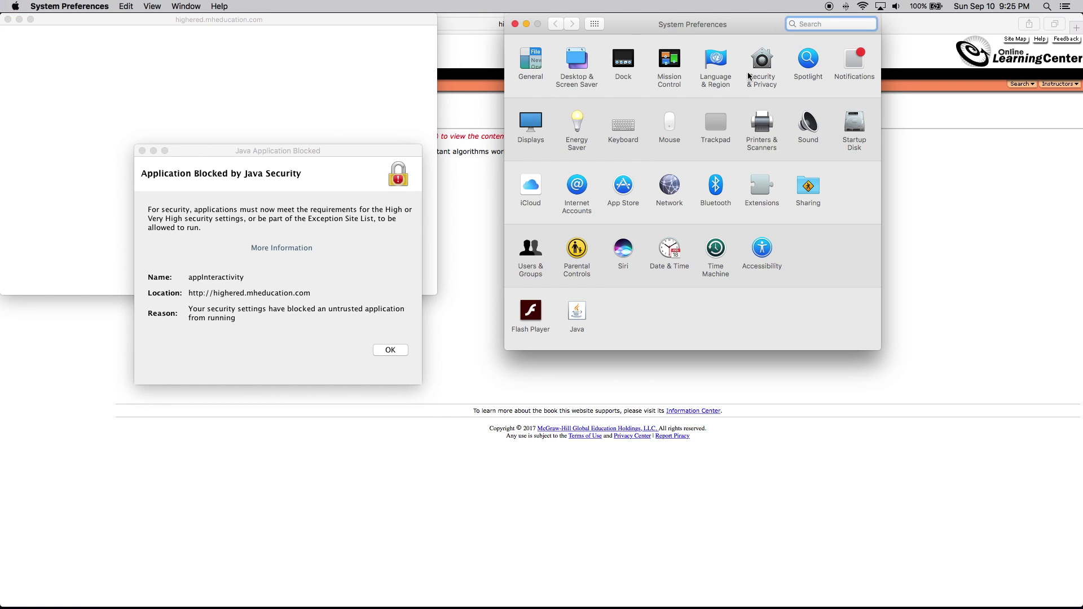
click(577, 312)
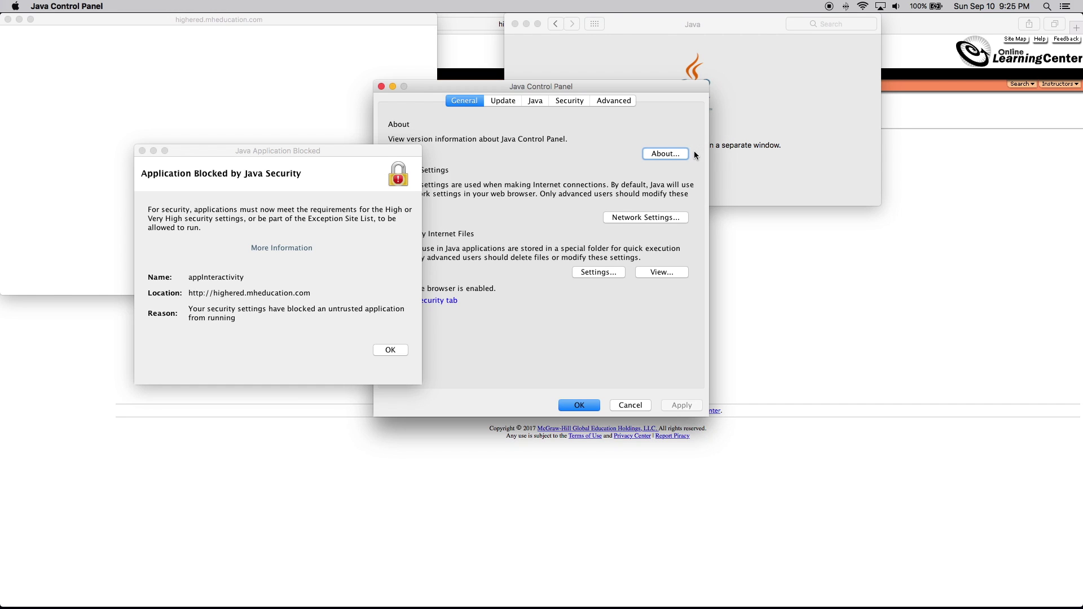
drag(617, 85, 738, 87)
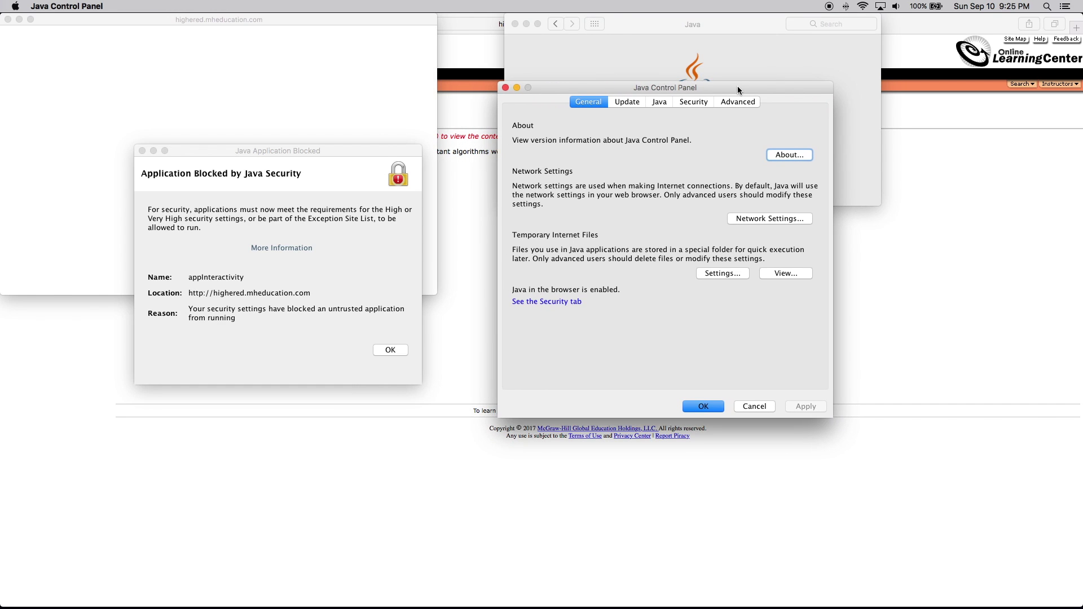
click(699, 102)
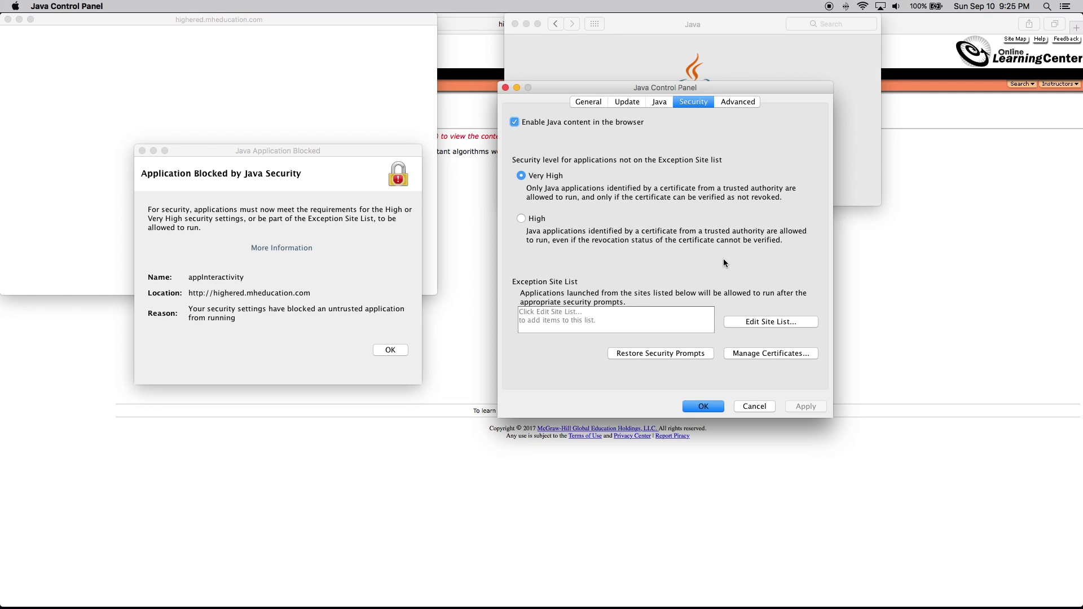
click(763, 323)
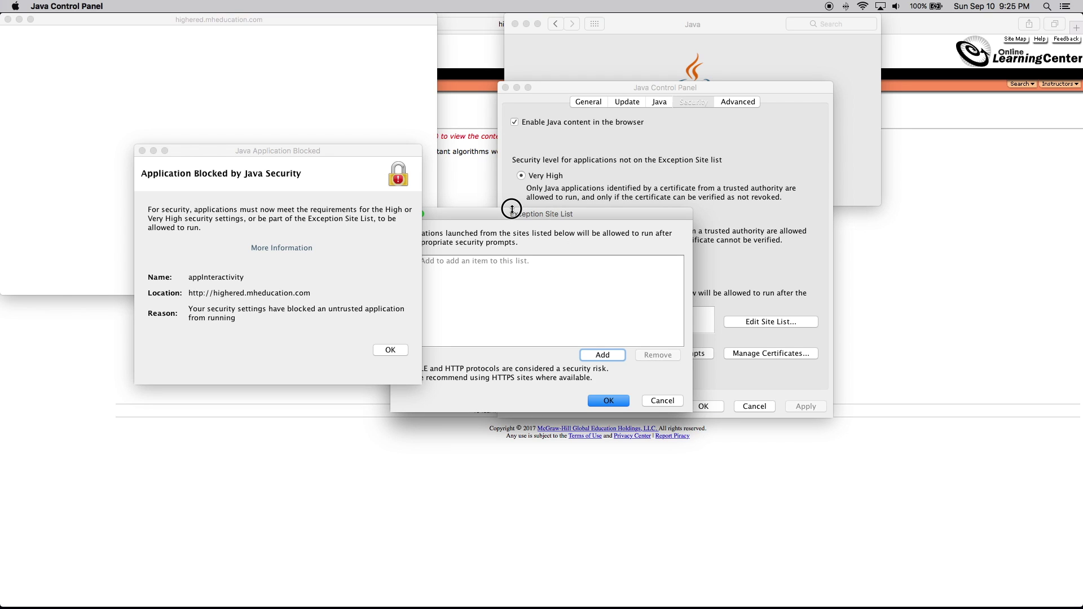
drag(509, 210, 624, 208)
click(703, 356)
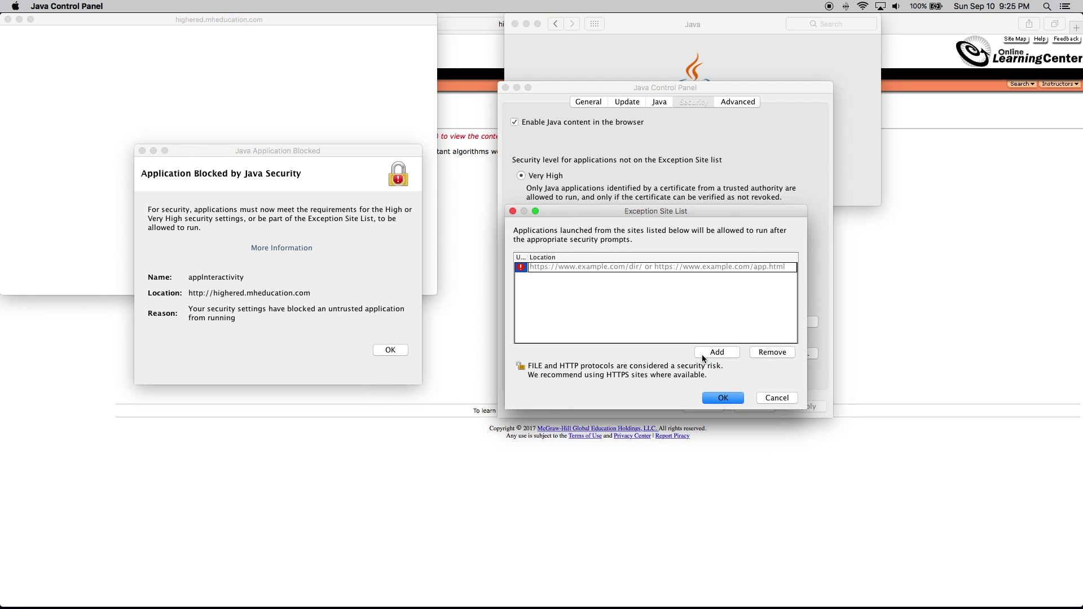
click(563, 267)
text(jhgjkhg)
key(BackSpace)
key(BackSpace)
key(BackSpace)
key(BackSpace)
key(BackSpace)
key(BackSpace)
key(BackSpace)
text(http://highered.mheducation.com)
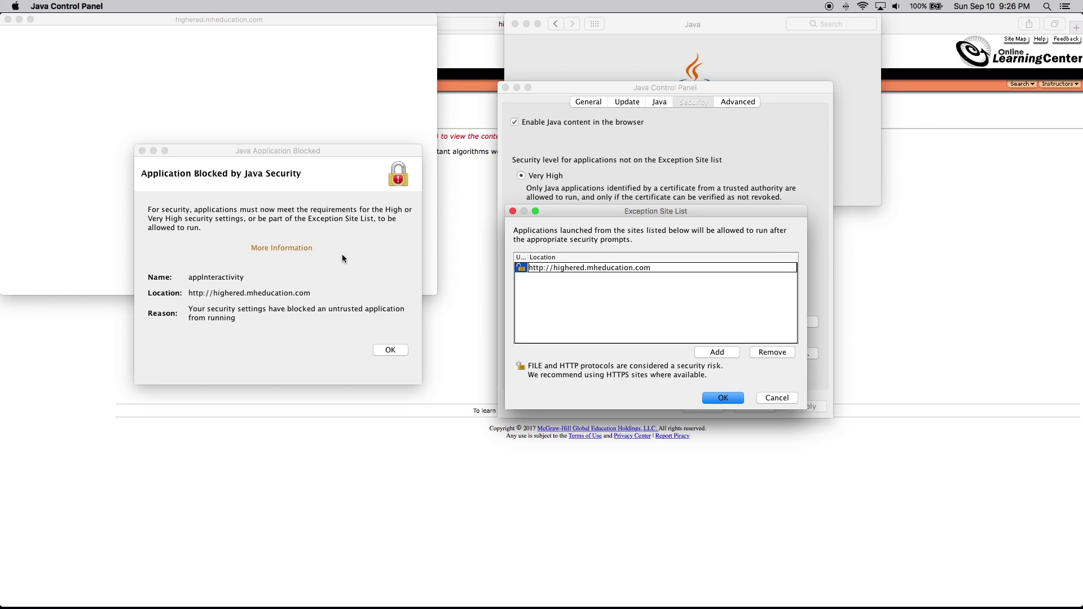
click(225, 293)
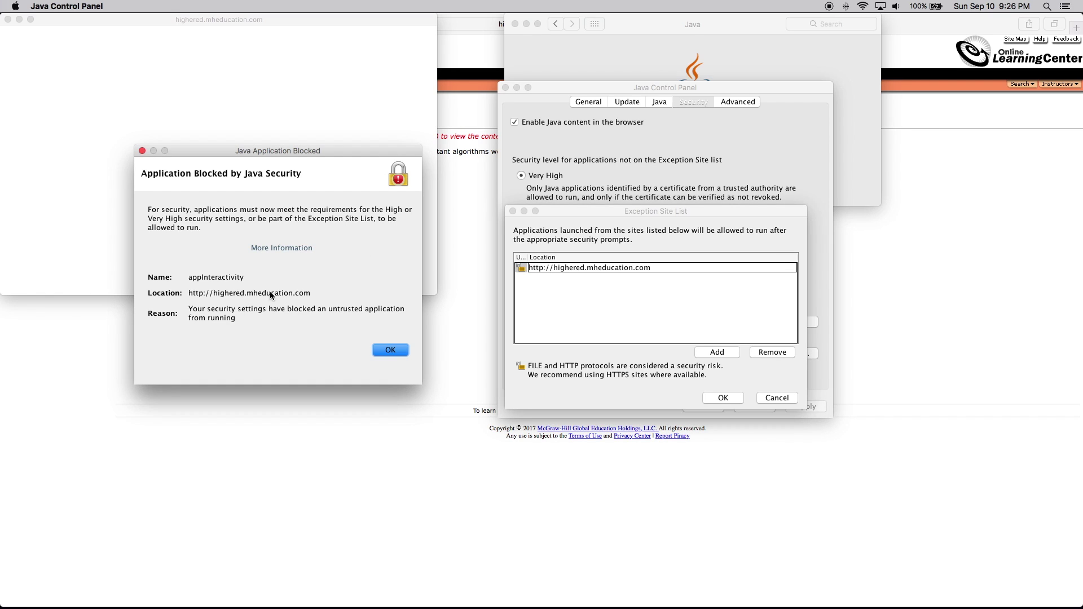
click(224, 292)
click(662, 267)
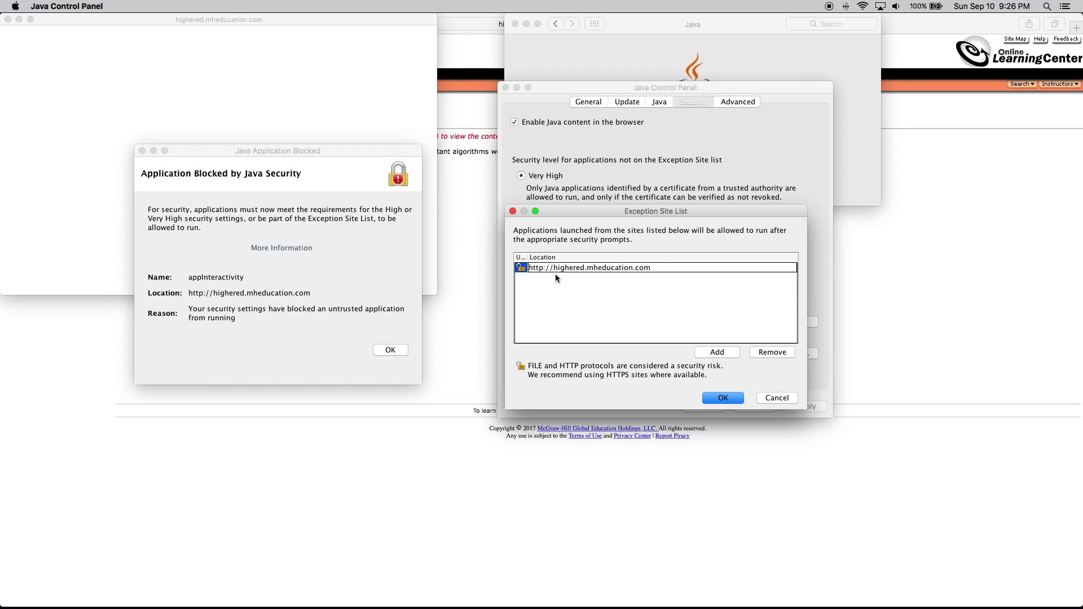
click(710, 351)
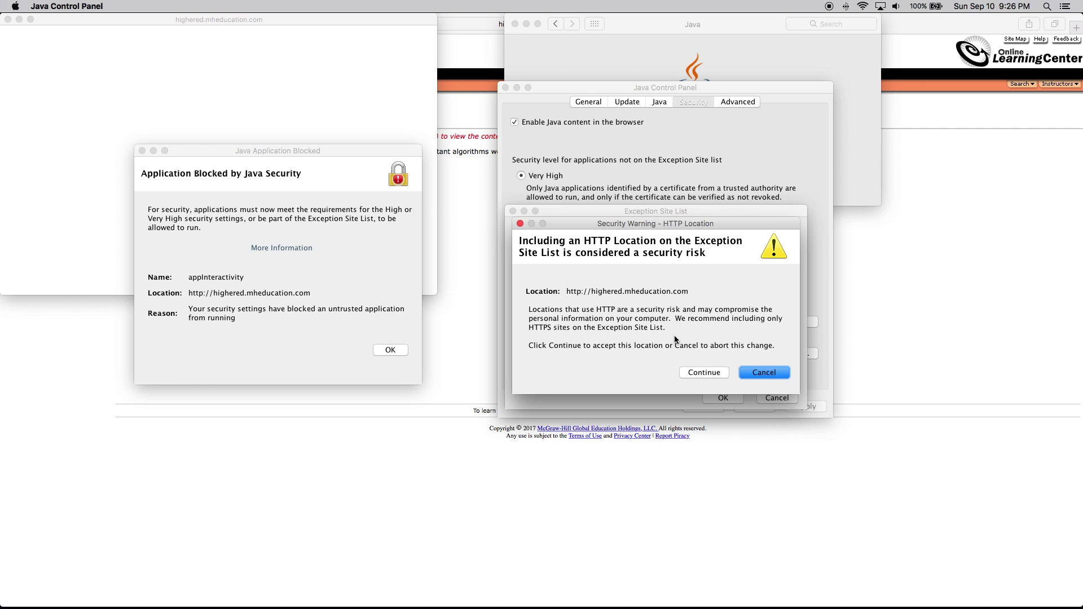
click(699, 372)
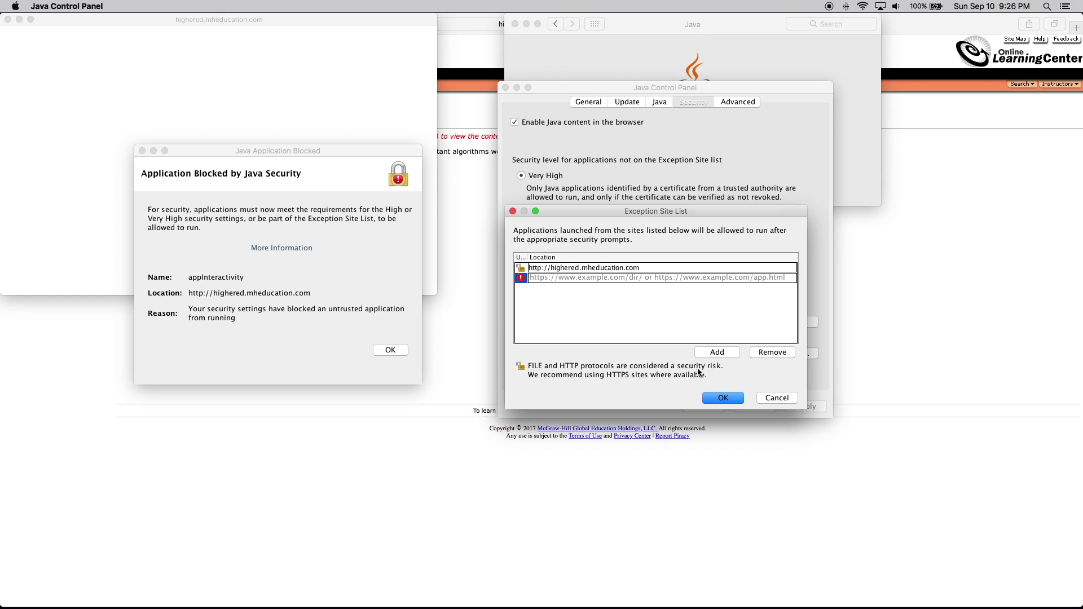
click(738, 398)
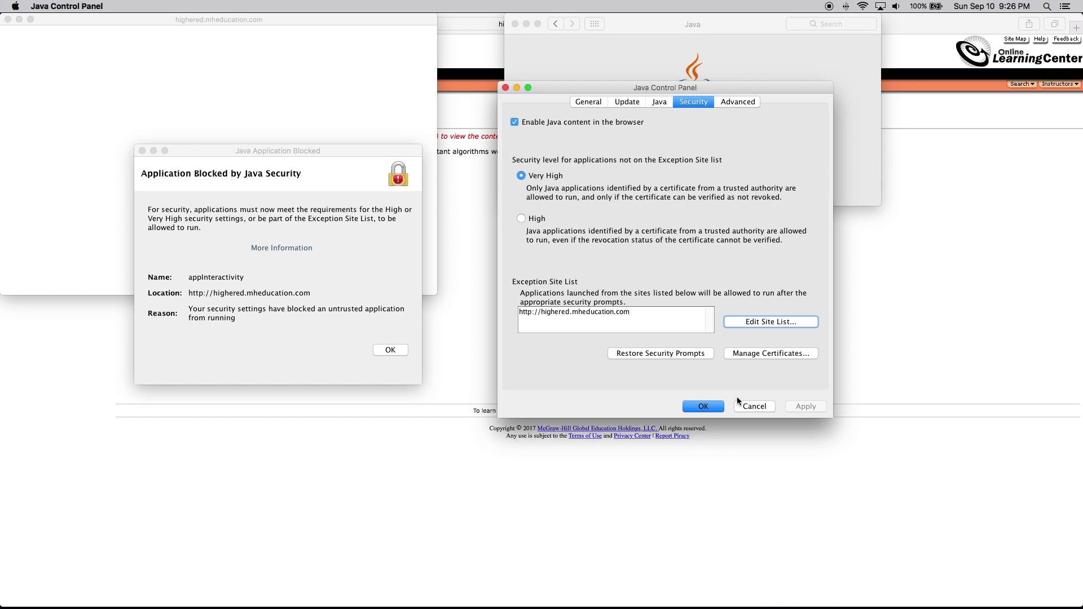
click(704, 406)
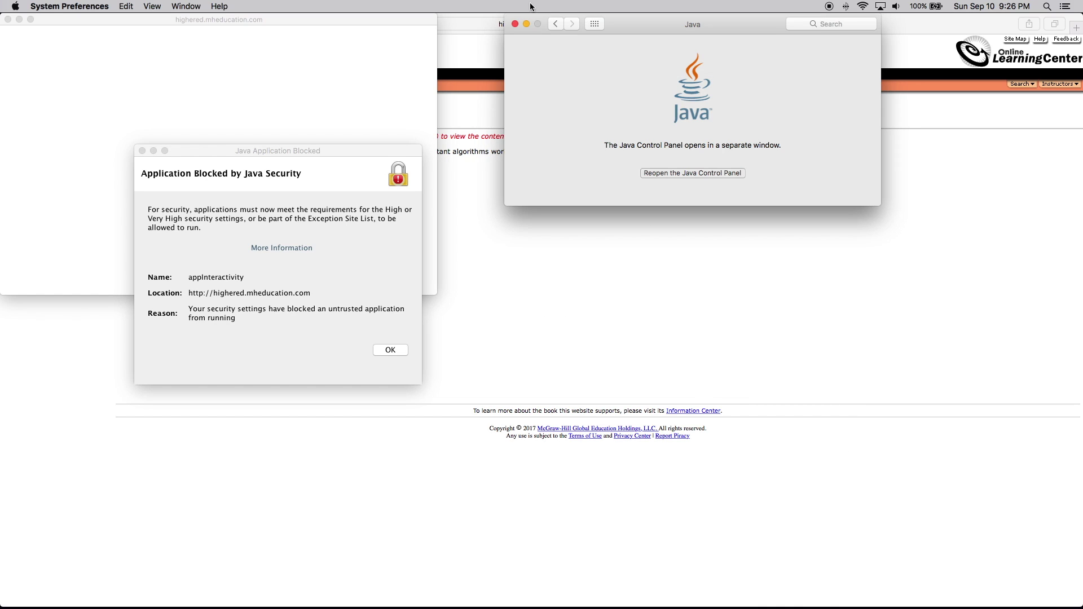
Dismiss the Java blocked warning, retry Truth Tables, and close its error popup
click(507, 237)
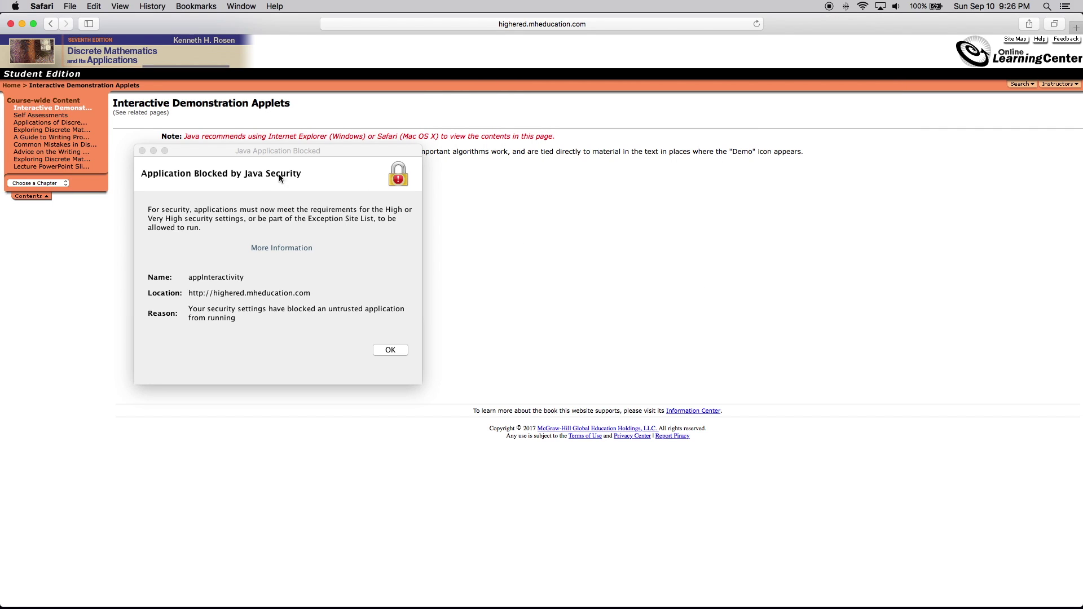
click(141, 151)
click(177, 192)
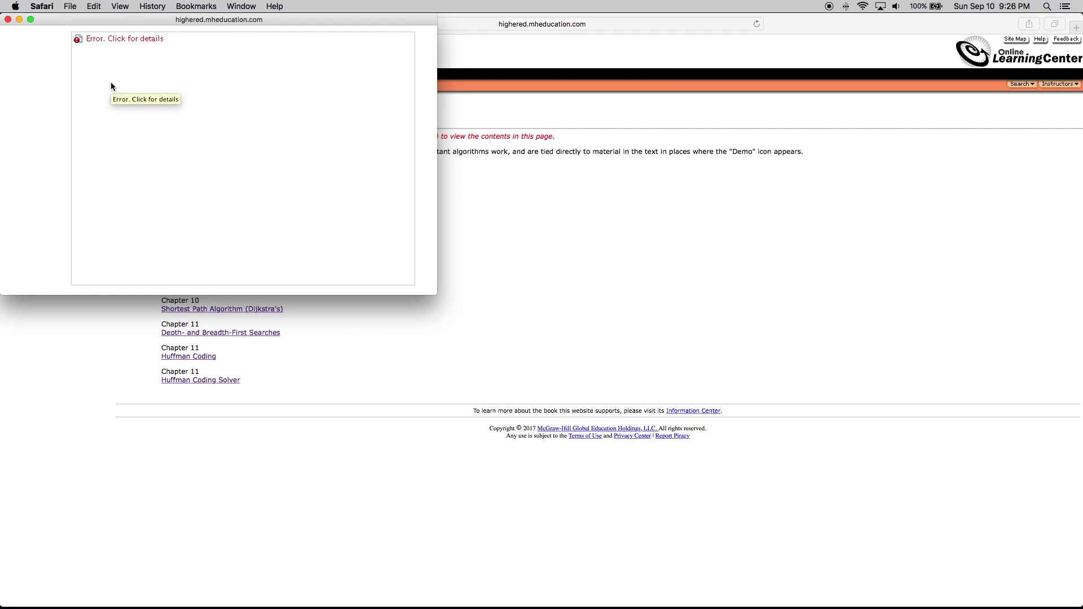
click(8, 19)
Reload the applets page, retry Truth Tables, close the error popup, and quit Safari
click(755, 24)
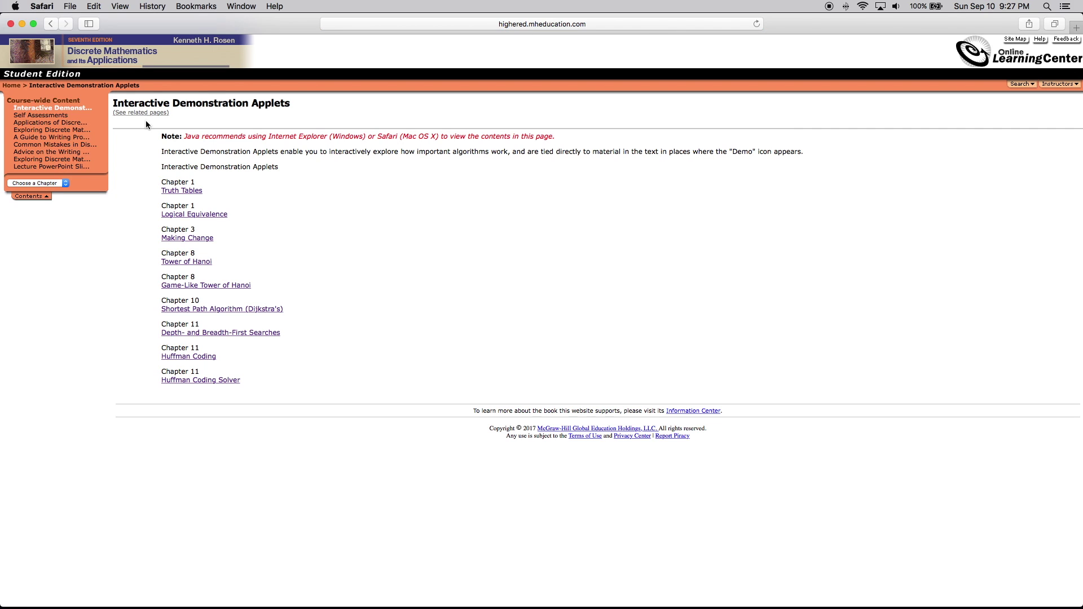
click(175, 192)
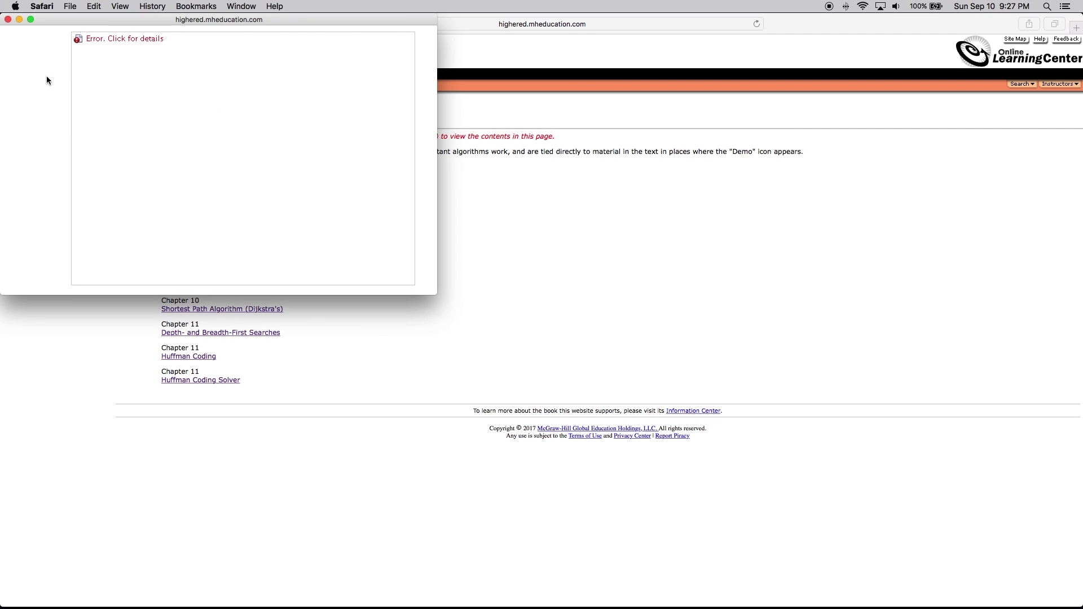
click(8, 20)
key(super+h)
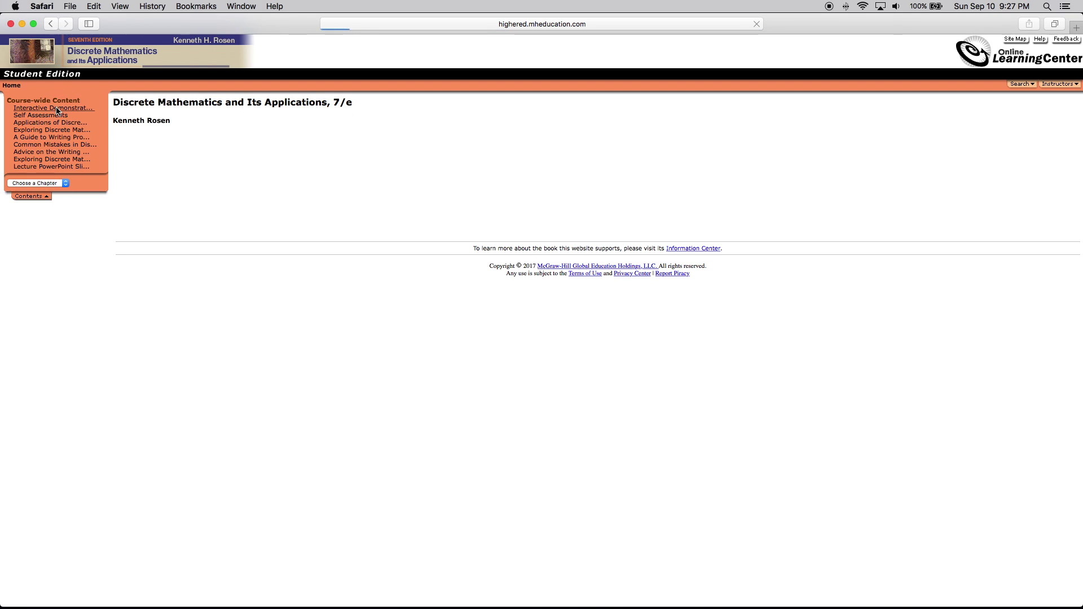
Launch Truth Tables, enlarge its popup, display p^~q, and set row 1's ~q to F
click(57, 111)
click(189, 195)
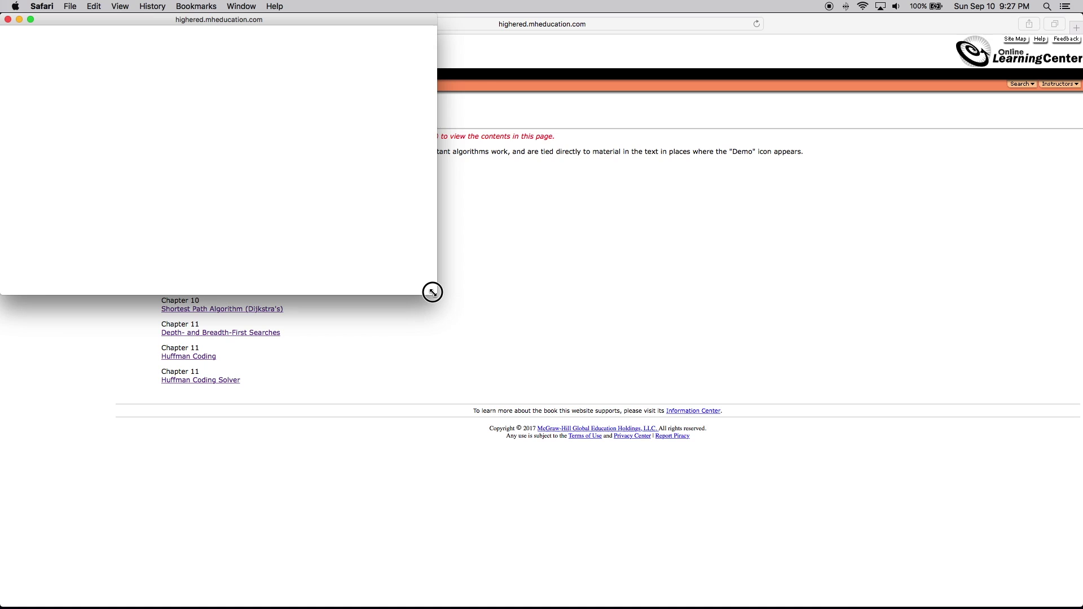
drag(429, 293, 924, 607)
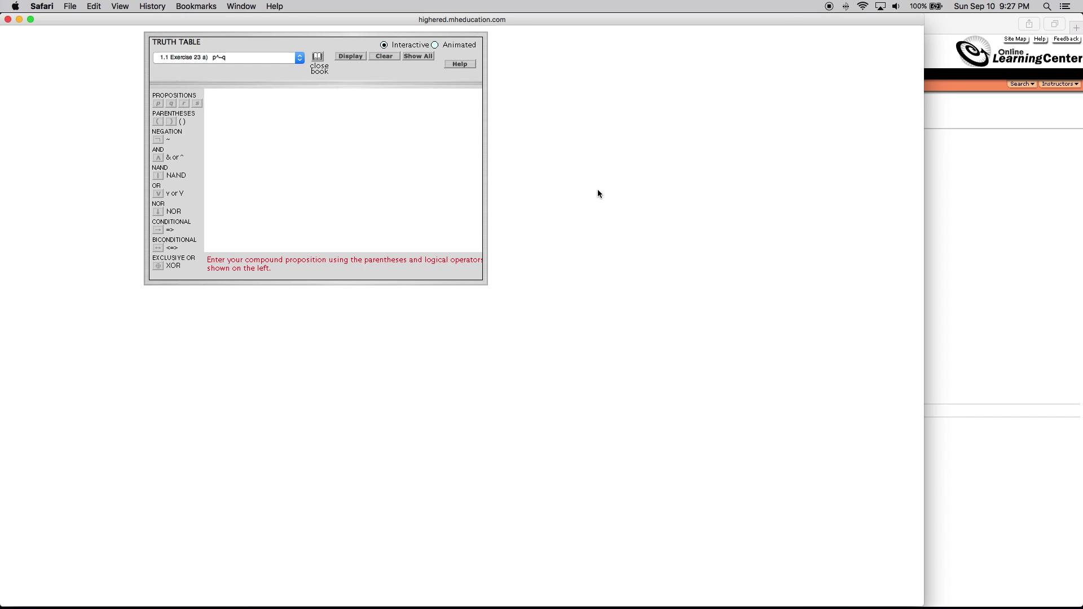
click(350, 58)
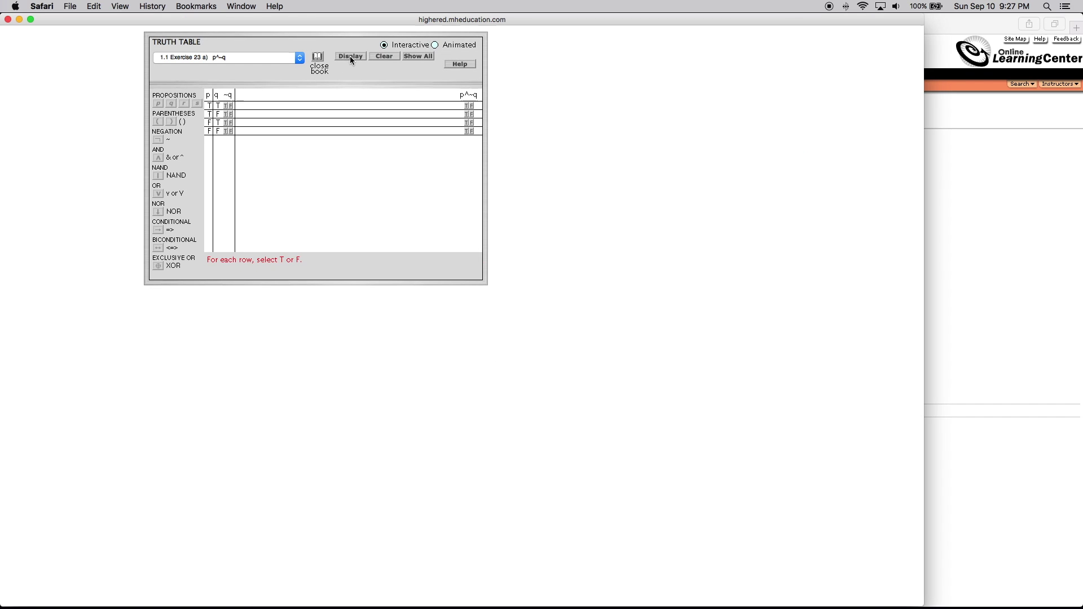
click(231, 106)
key(ctrl+Up)
click(875, 84)
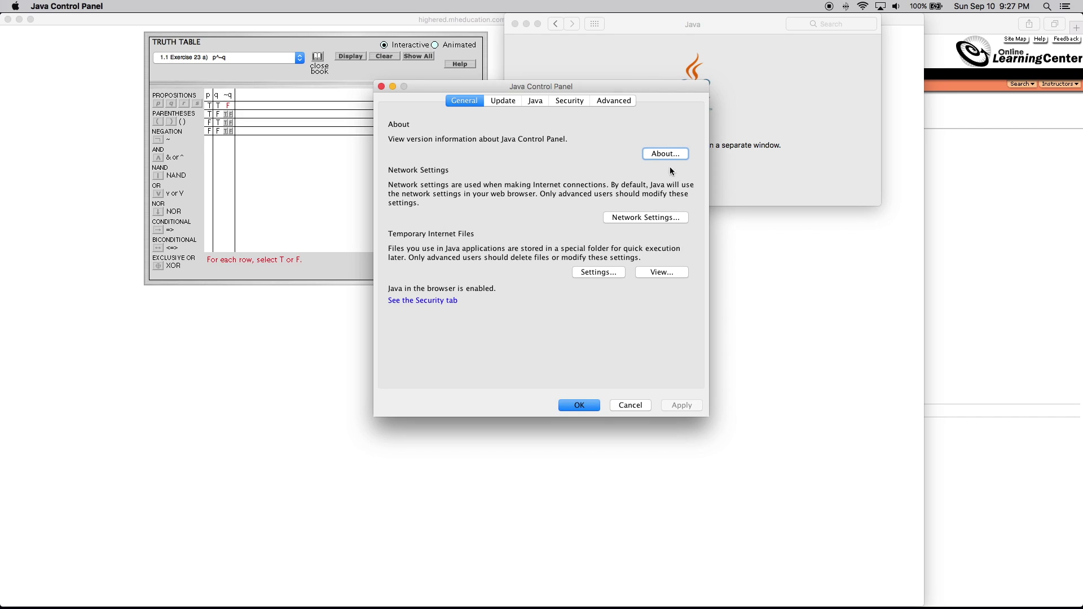
click(567, 102)
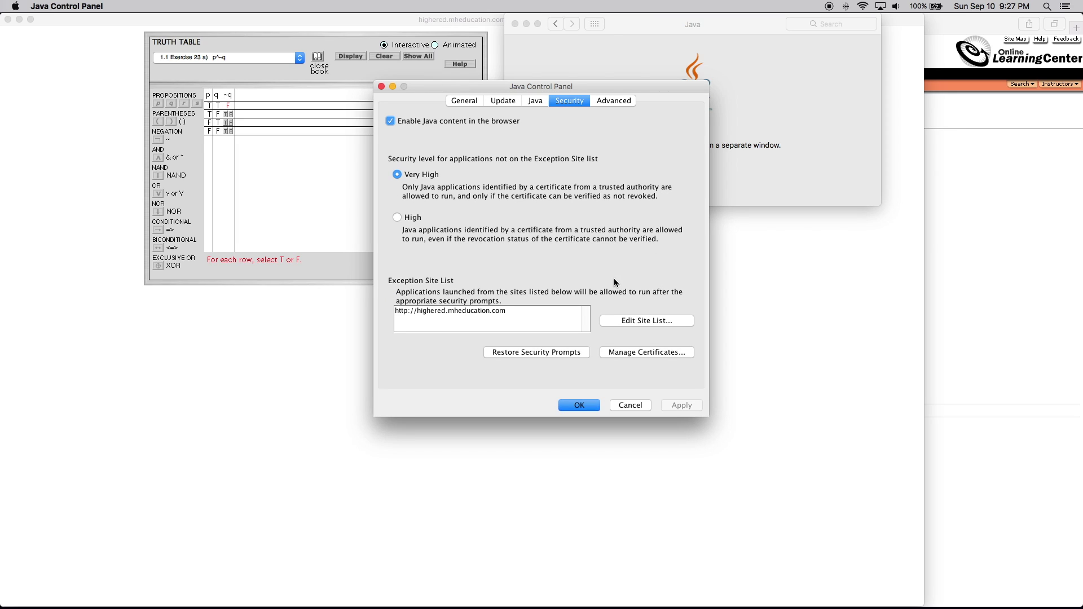
click(639, 321)
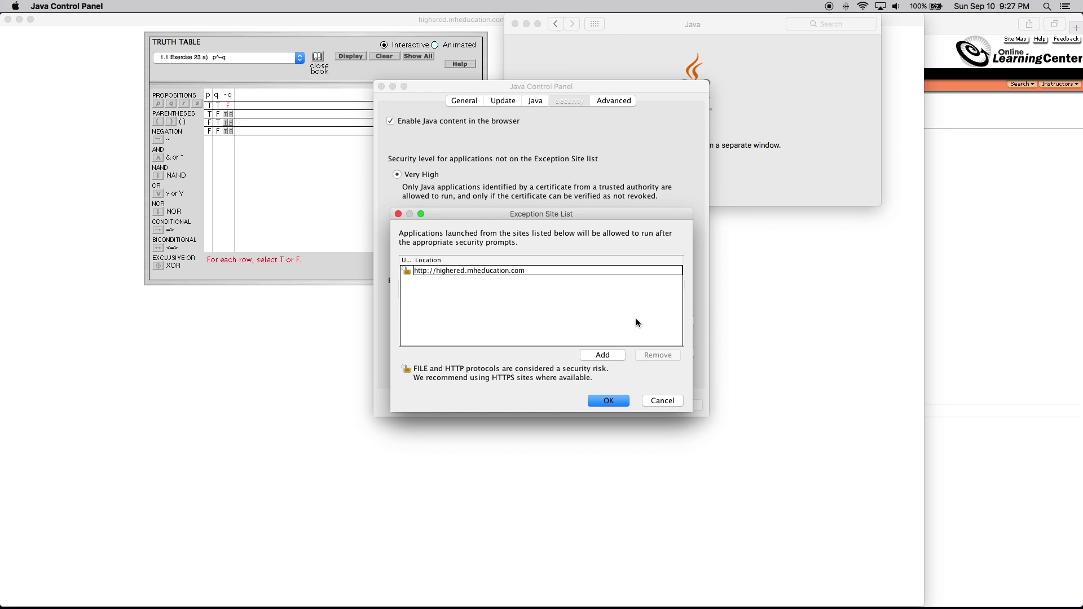
click(499, 271)
click(668, 355)
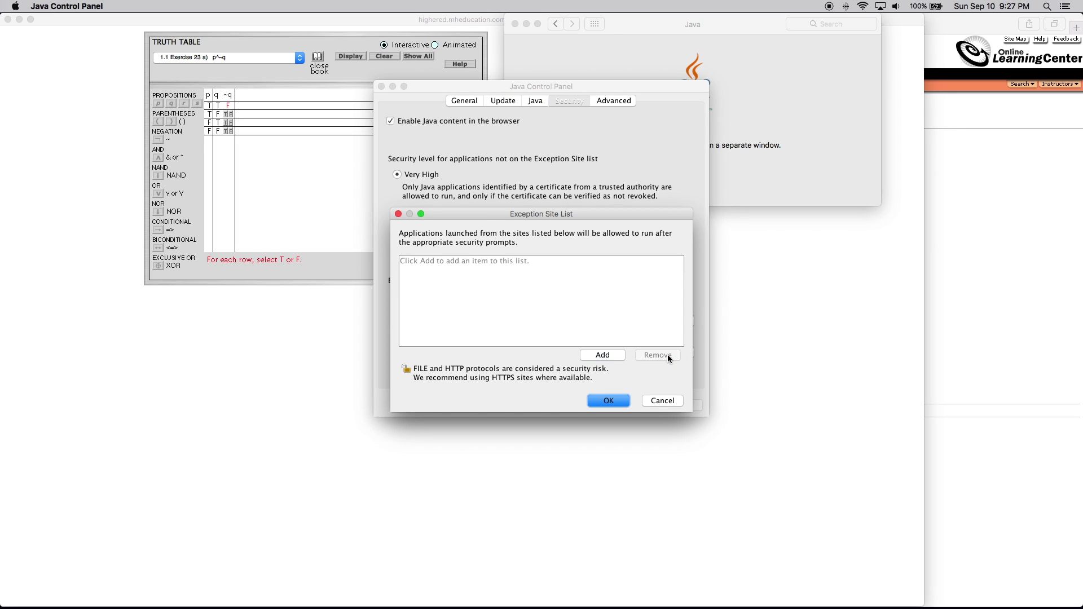
click(603, 401)
click(579, 405)
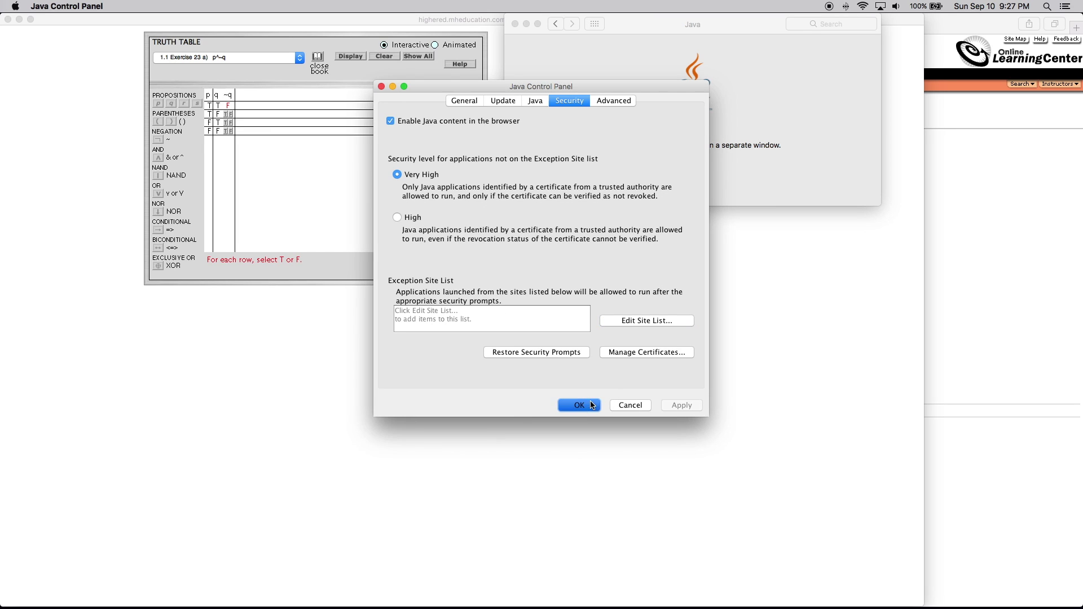
Restart Safari and relaunch the Truth Tables applet, which Java blocks again
click(528, 230)
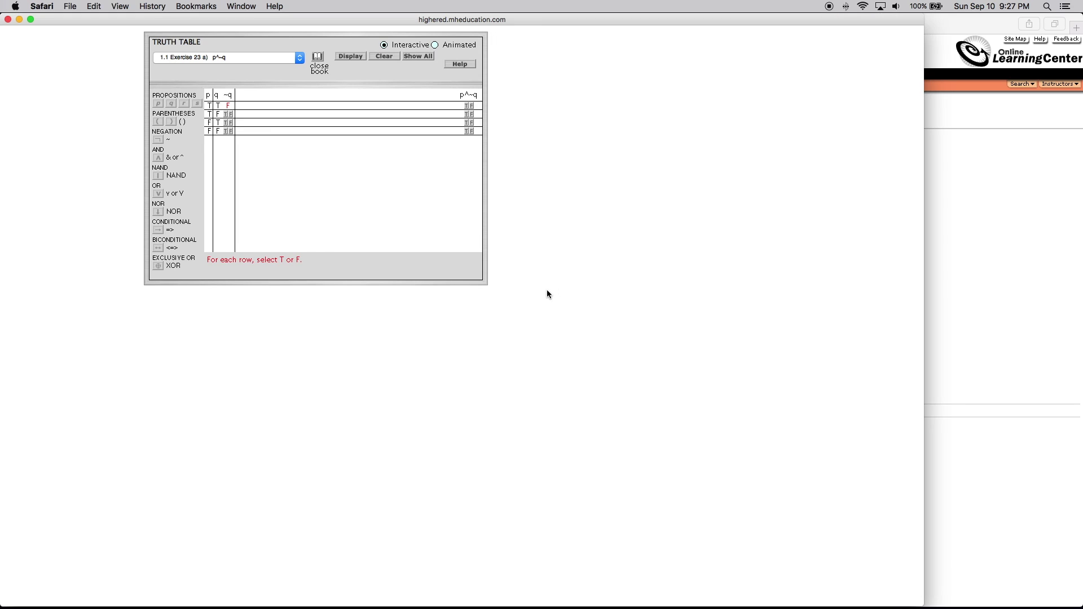
key(cmd+h)
mouse_move(506, 584)
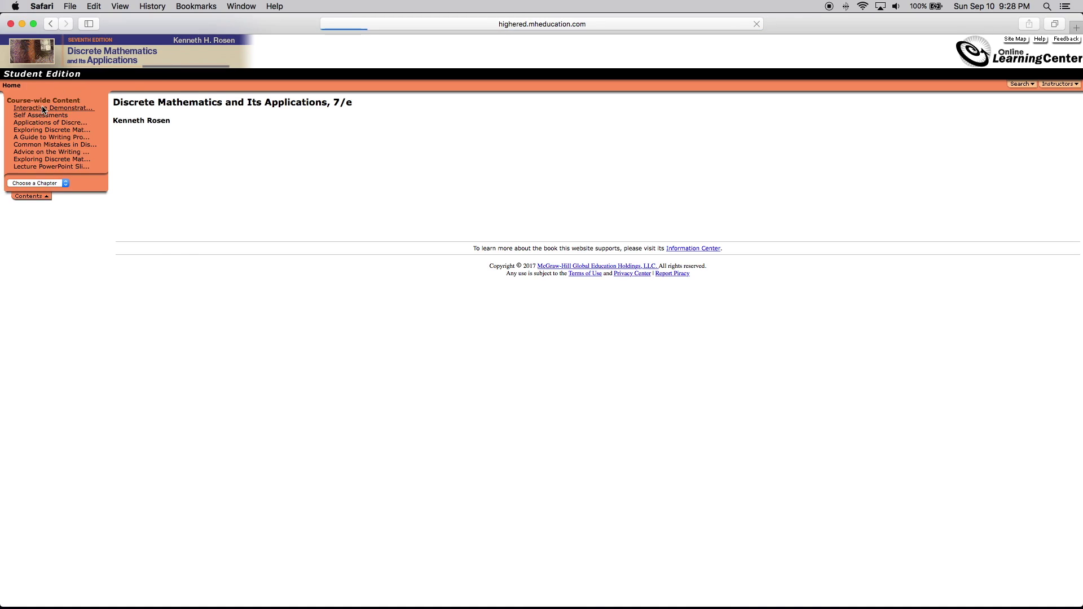
click(194, 190)
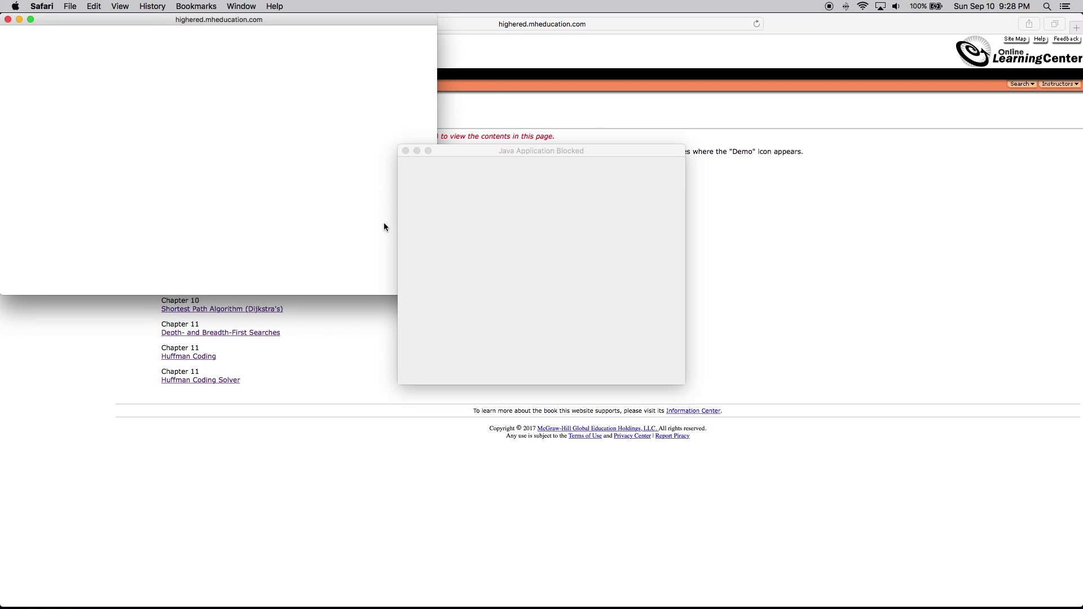